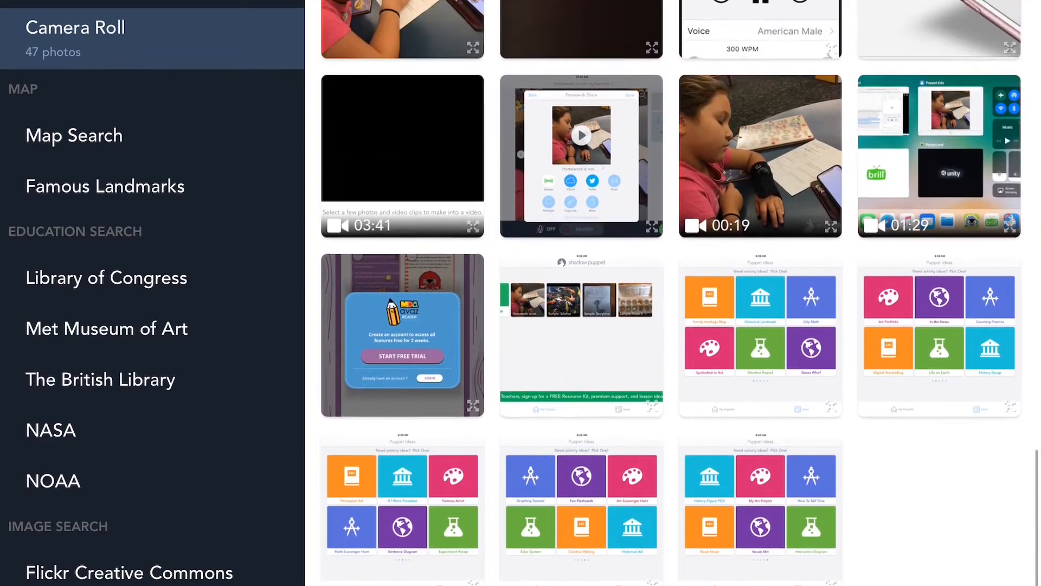
{"action": "scroll", "coordinate": [671, 293], "scroll_direction": "up", "scroll_amount": 5}
{"action": "scroll", "coordinate": [670, 293], "scroll_direction": "up", "scroll_amount": 8}
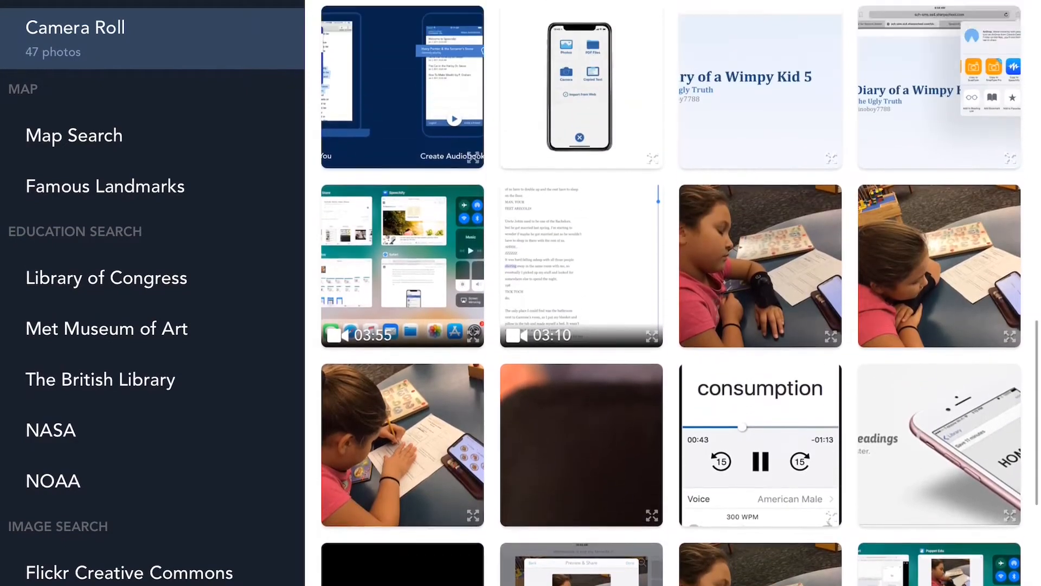
{"action": "scroll", "coordinate": [672, 292], "scroll_direction": "down", "scroll_amount": 8}
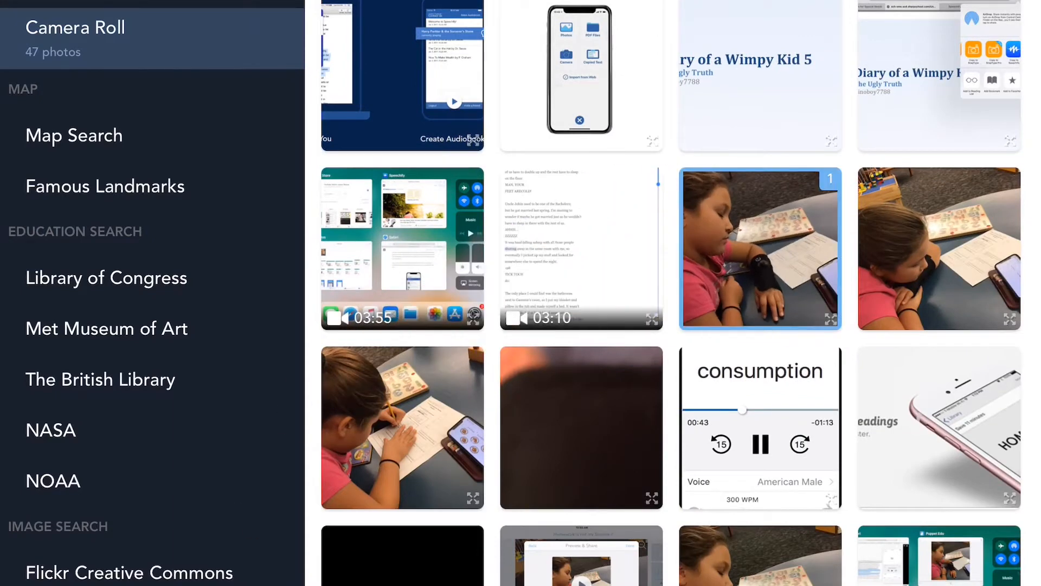
Step: Add the photo of the girl writing as the slideshow's third image
{"action": "left_click", "coordinate": [403, 428]}
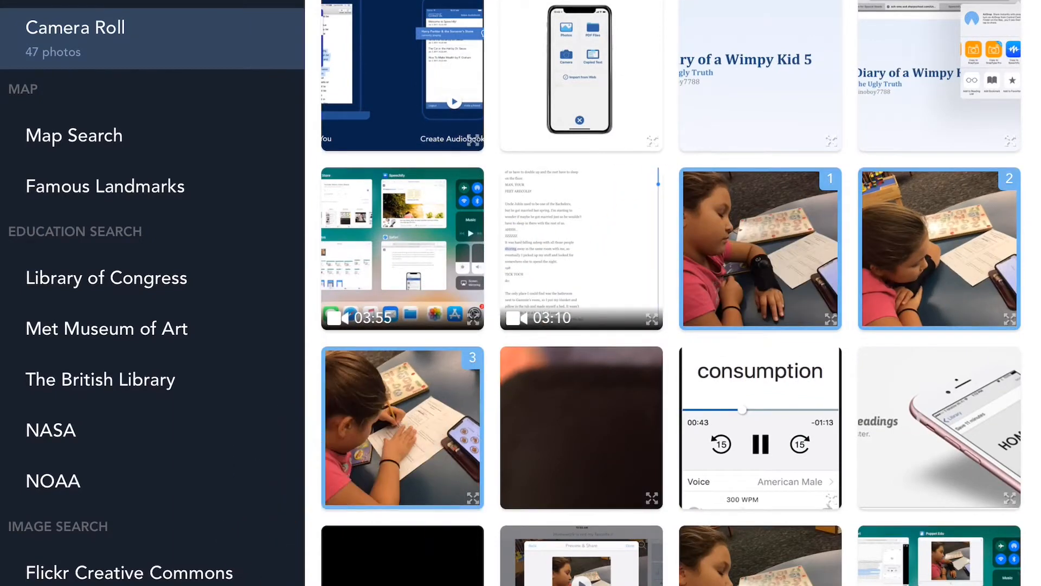
{"action": "scroll", "coordinate": [672, 293], "scroll_direction": "down", "scroll_amount": 5}
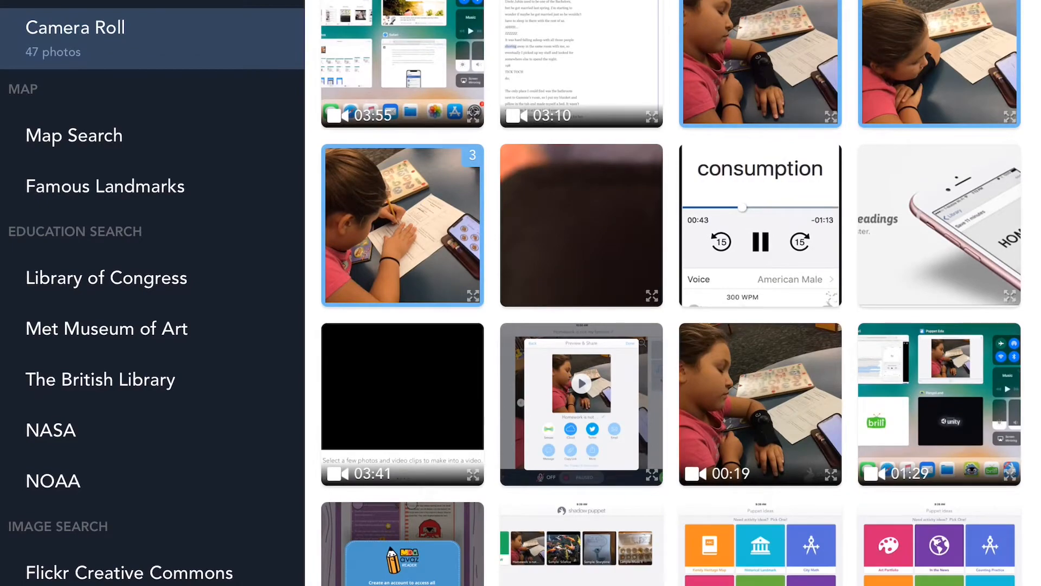
{"action": "scroll", "coordinate": [671, 293], "scroll_direction": "down", "scroll_amount": 3}
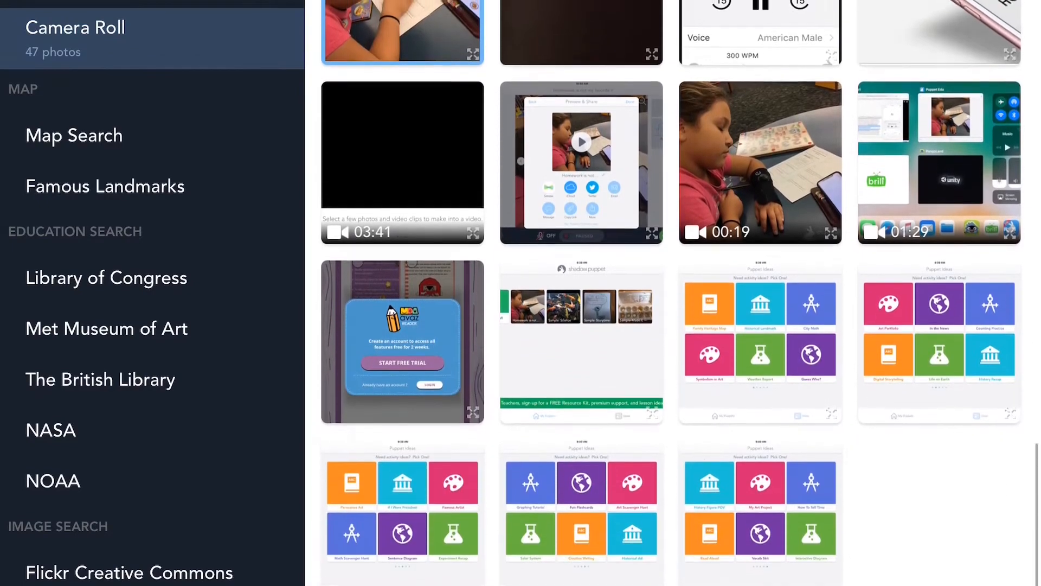
{"action": "scroll", "coordinate": [671, 293], "scroll_direction": "down", "scroll_amount": 8}
{"action": "scroll", "coordinate": [672, 293], "scroll_direction": "up", "scroll_amount": 8}
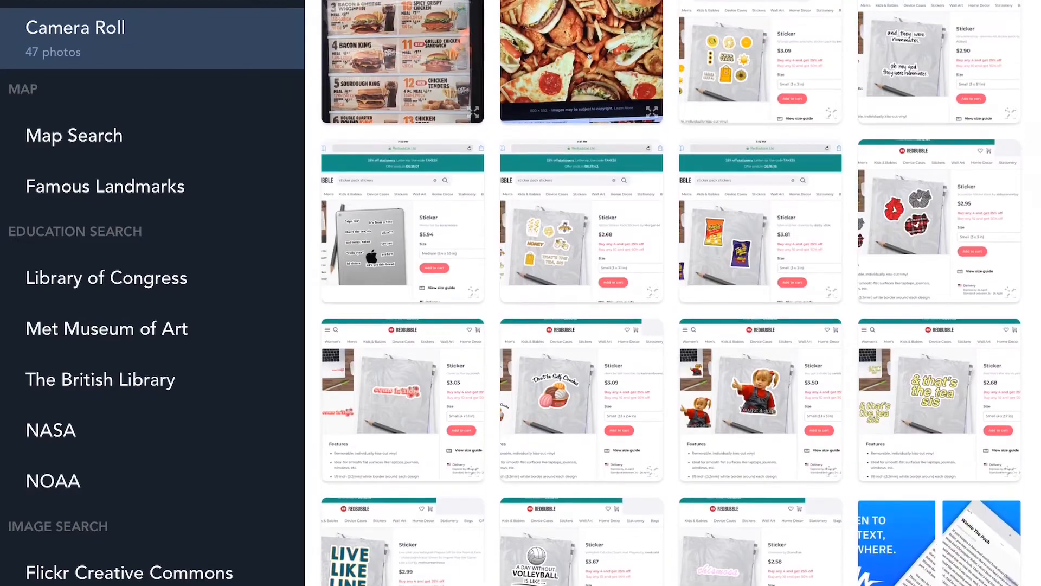
{"action": "scroll", "coordinate": [671, 294], "scroll_direction": "up", "scroll_amount": 3}
{"action": "scroll", "coordinate": [671, 293], "scroll_direction": "down", "scroll_amount": 2}
{"action": "scroll", "coordinate": [671, 293], "scroll_direction": "down", "scroll_amount": 3}
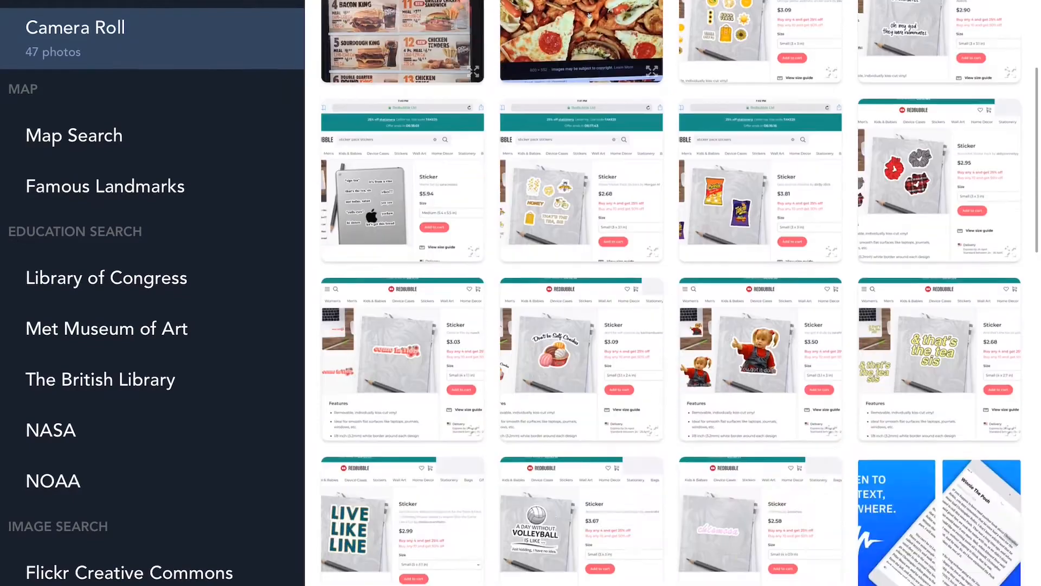
{"action": "scroll", "coordinate": [671, 293], "scroll_direction": "down", "scroll_amount": 3}
{"action": "scroll", "coordinate": [671, 293], "scroll_direction": "down", "scroll_amount": 3}
{"action": "scroll", "coordinate": [671, 293], "scroll_direction": "down", "scroll_amount": 2}
{"action": "scroll", "coordinate": [672, 293], "scroll_direction": "down", "scroll_amount": 4}
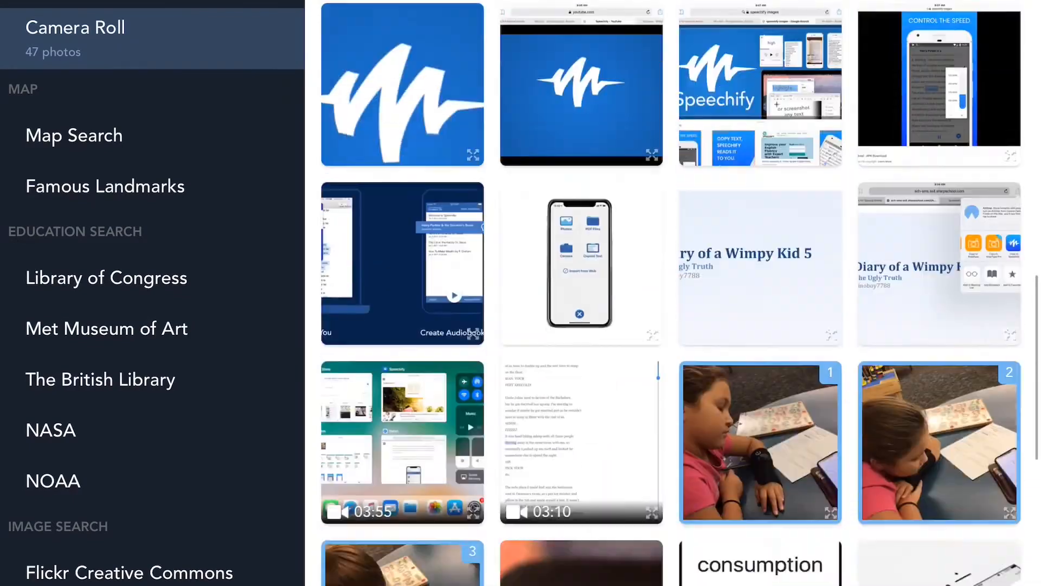
{"action": "scroll", "coordinate": [671, 292], "scroll_direction": "down", "scroll_amount": 4}
{"action": "scroll", "coordinate": [671, 293], "scroll_direction": "down", "scroll_amount": 3}
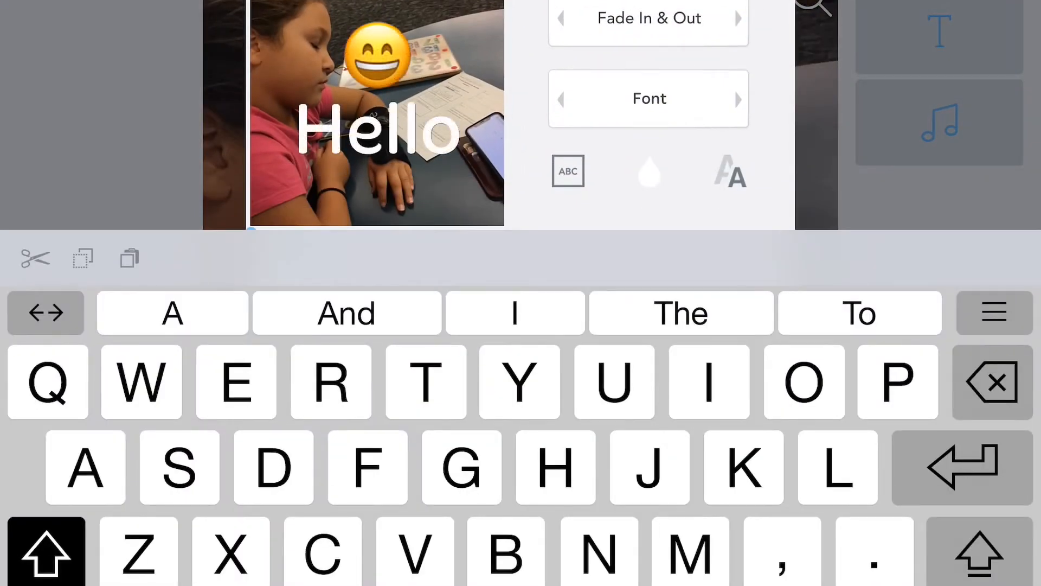
Step: Clear the Hello placeholder text so a new caption can be written
{"action": "key", "text": "BackSpace"}
{"action": "type", "text": "do"}
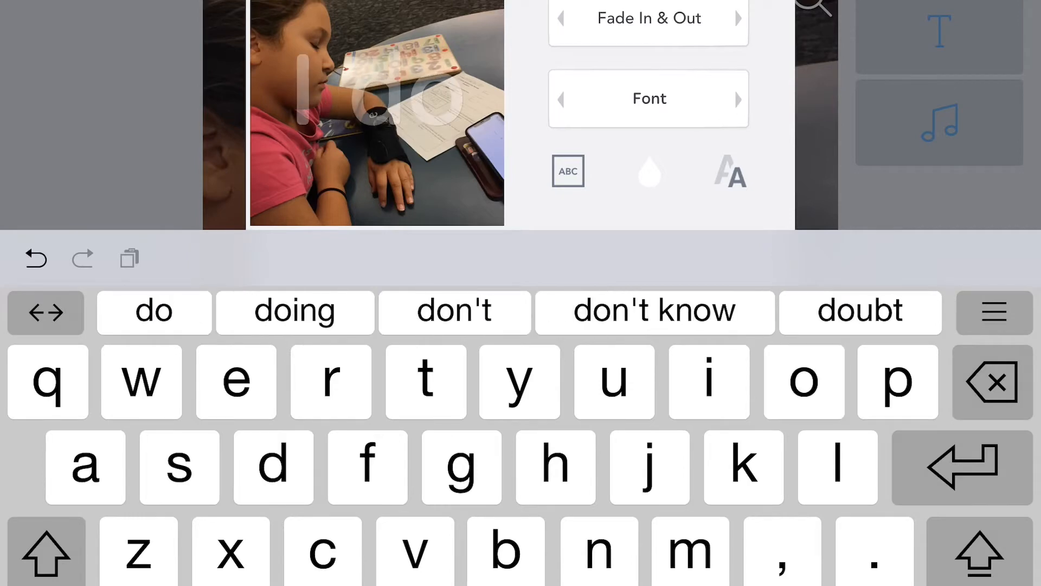
{"action": "type", "text": "nt"}
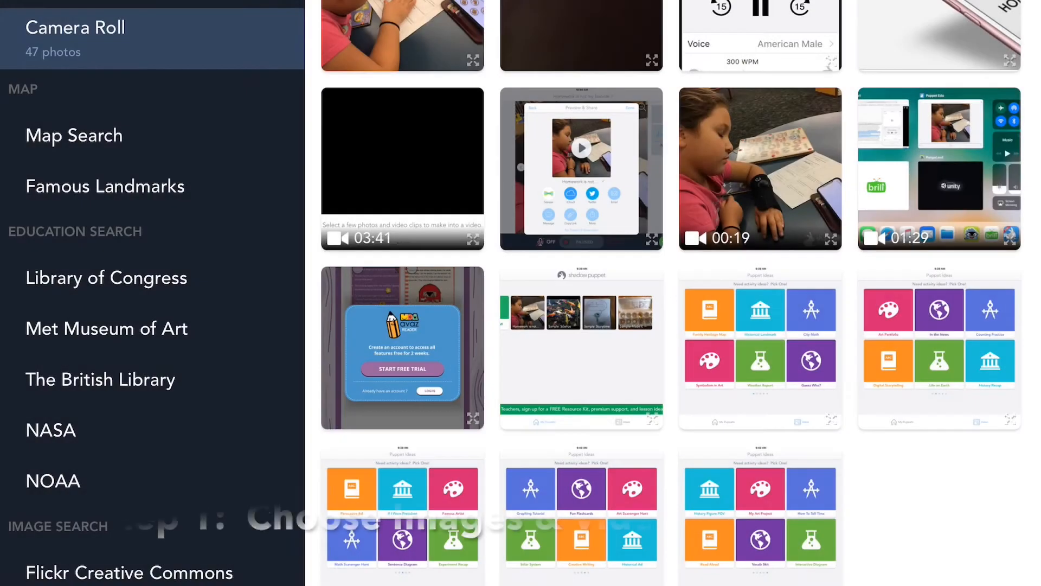
{"action": "scroll", "coordinate": [672, 293], "scroll_direction": "up", "scroll_amount": 5}
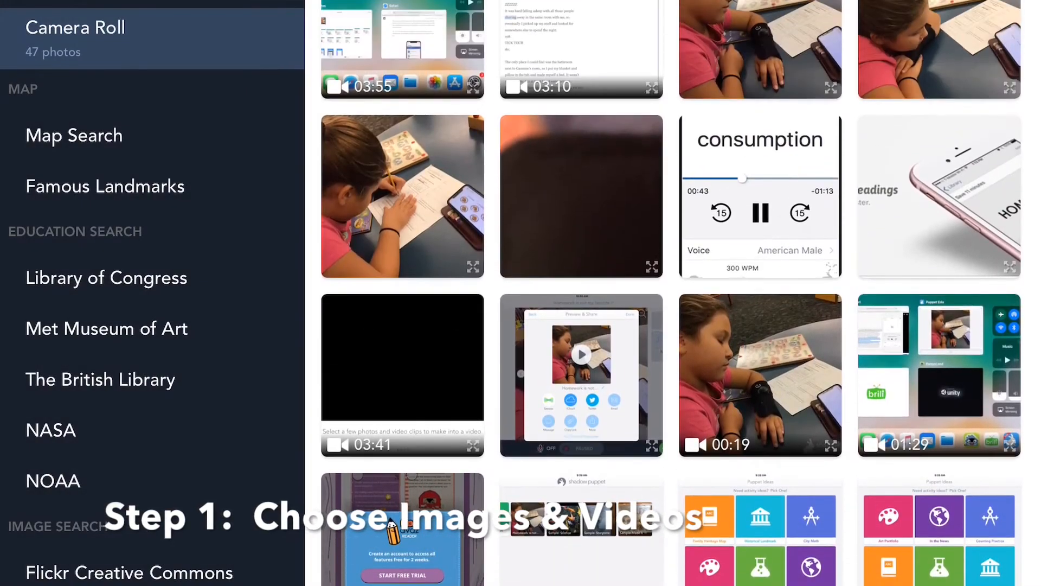
{"action": "scroll", "coordinate": [671, 293], "scroll_direction": "up", "scroll_amount": 8}
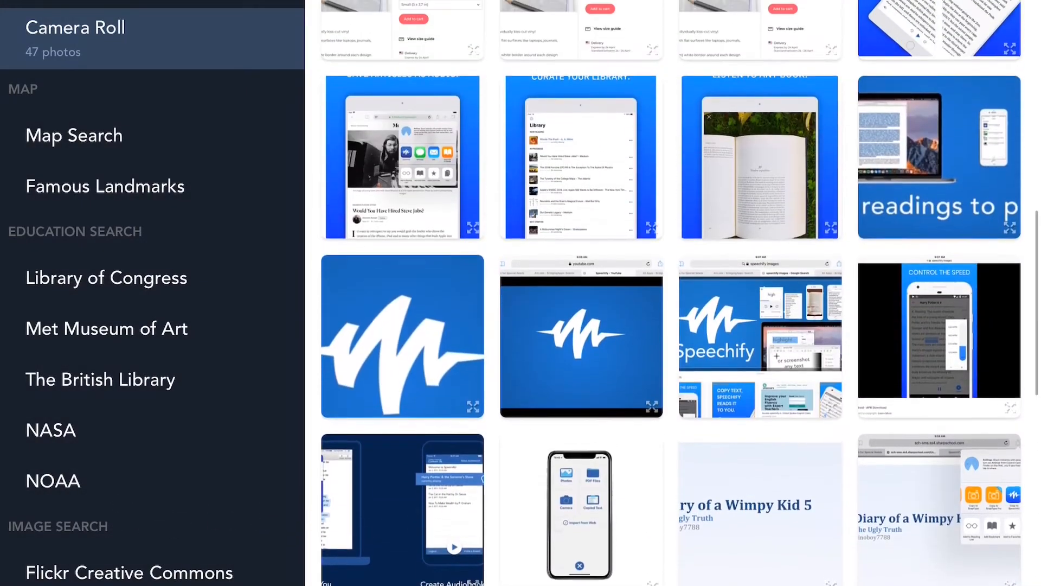
{"action": "scroll", "coordinate": [671, 293], "scroll_direction": "down", "scroll_amount": 6}
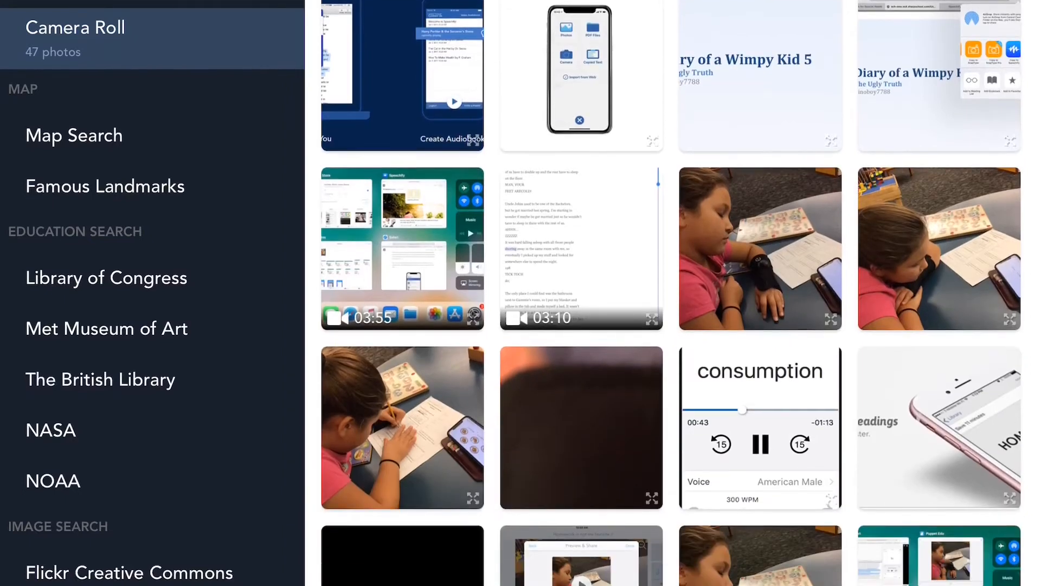
Step: Select the tablet, resting-on-table and writing photos as images 1, 2 and 3
{"action": "left_click", "coordinate": [761, 248]}
{"action": "left_click", "coordinate": [940, 248]}
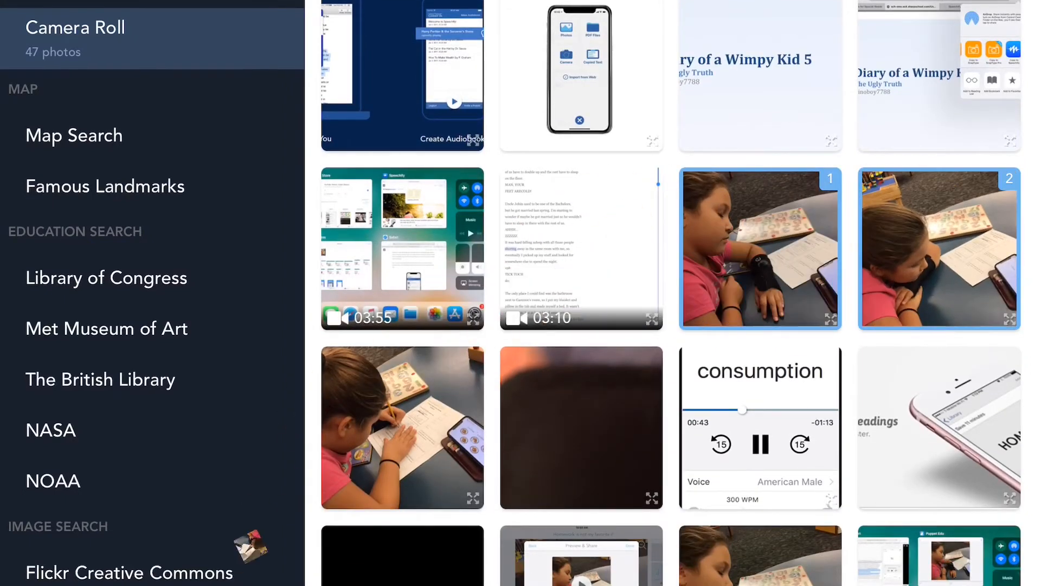
{"action": "left_click", "coordinate": [403, 427]}
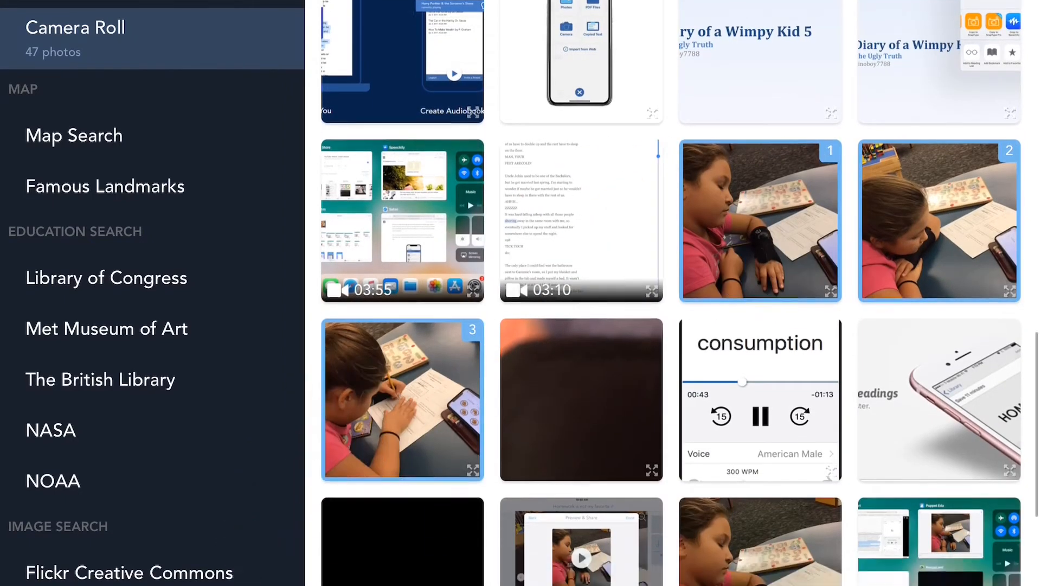
{"action": "scroll", "coordinate": [672, 326], "scroll_direction": "down", "scroll_amount": 5}
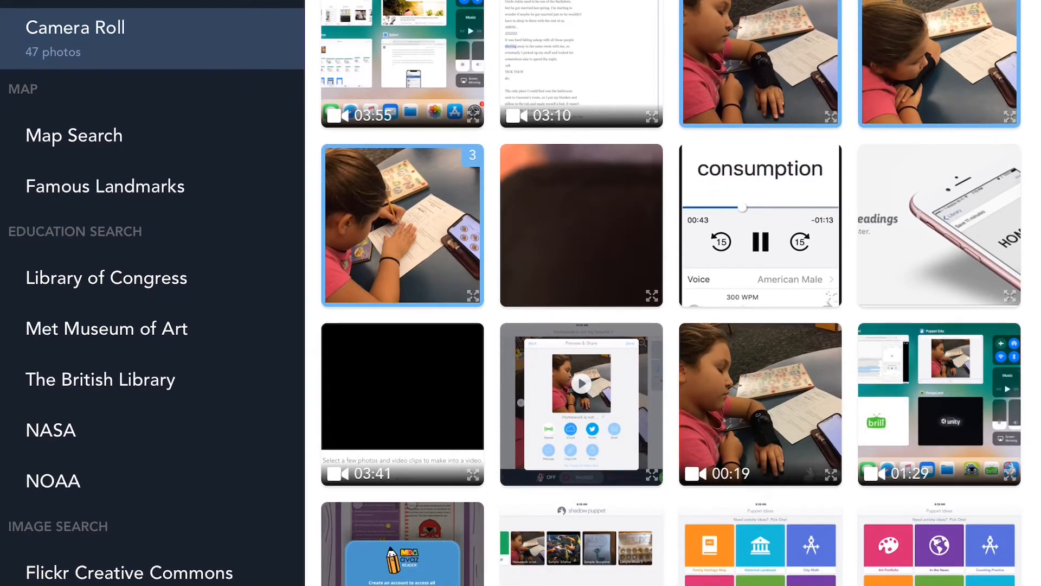
{"action": "scroll", "coordinate": [671, 326], "scroll_direction": "down", "scroll_amount": 3}
{"action": "scroll", "coordinate": [671, 325], "scroll_direction": "up", "scroll_amount": 10}
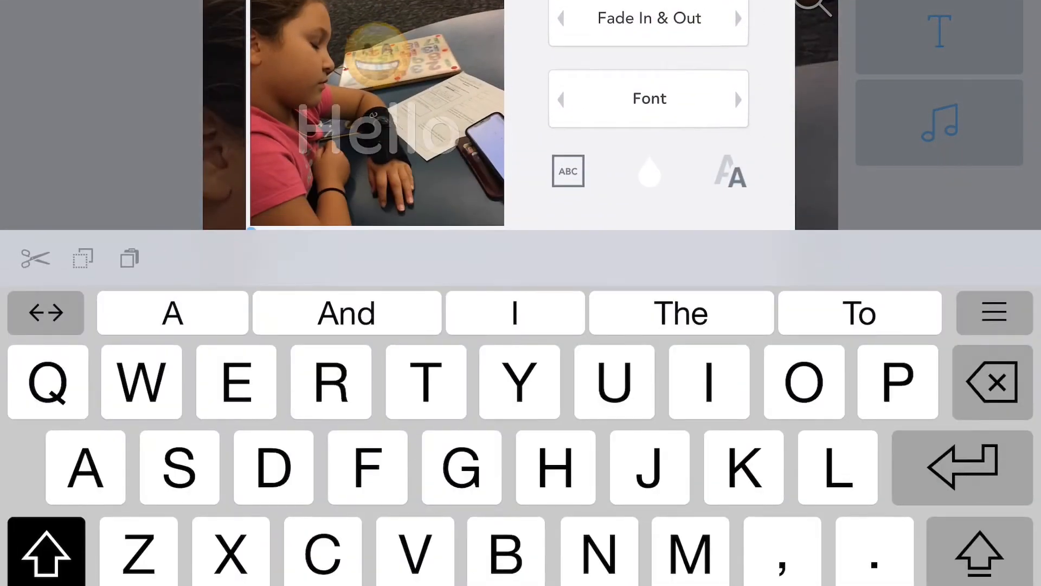
Step: Clear the Hello caption and write a new one starting "I don't", correcting dont to don't
{"action": "key", "text": "BackSpace"}
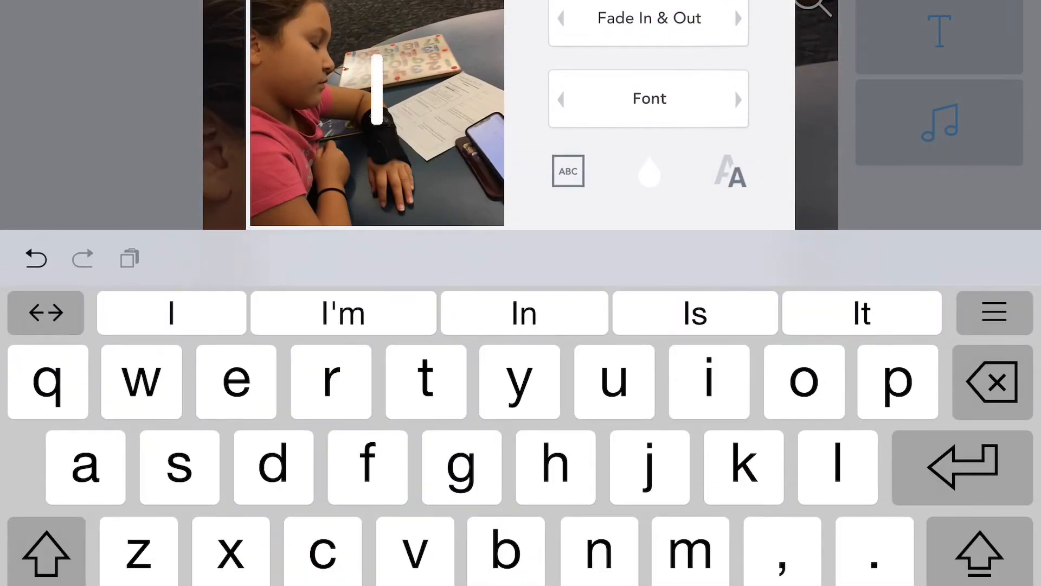
{"action": "type", "text": "I don"}
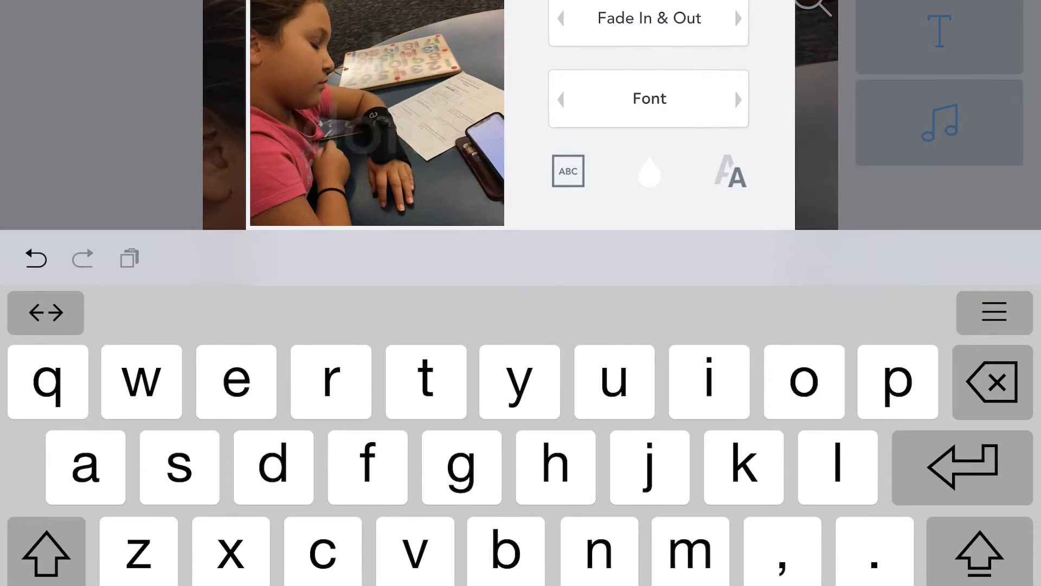
{"action": "type", "text": "t"}
{"action": "key", "text": "BackSpace"}
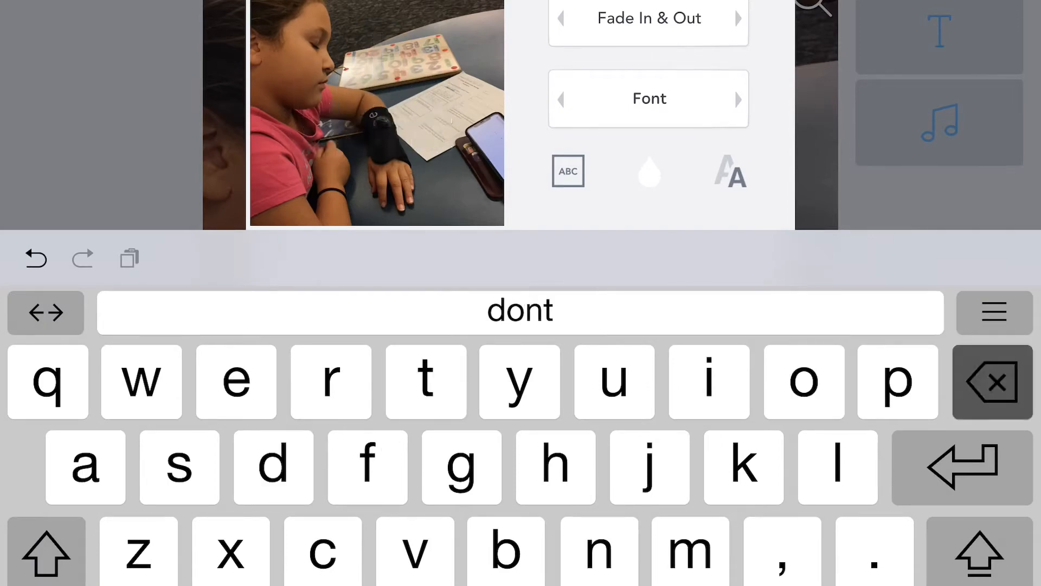
{"action": "key", "text": "BackSpace"}
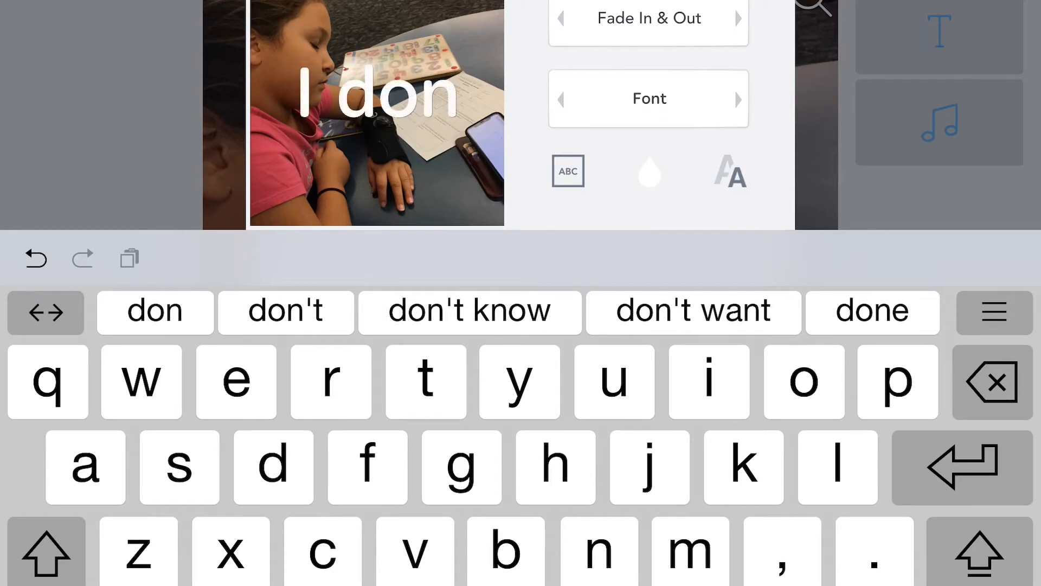
{"action": "left_click", "coordinate": [285, 311]}
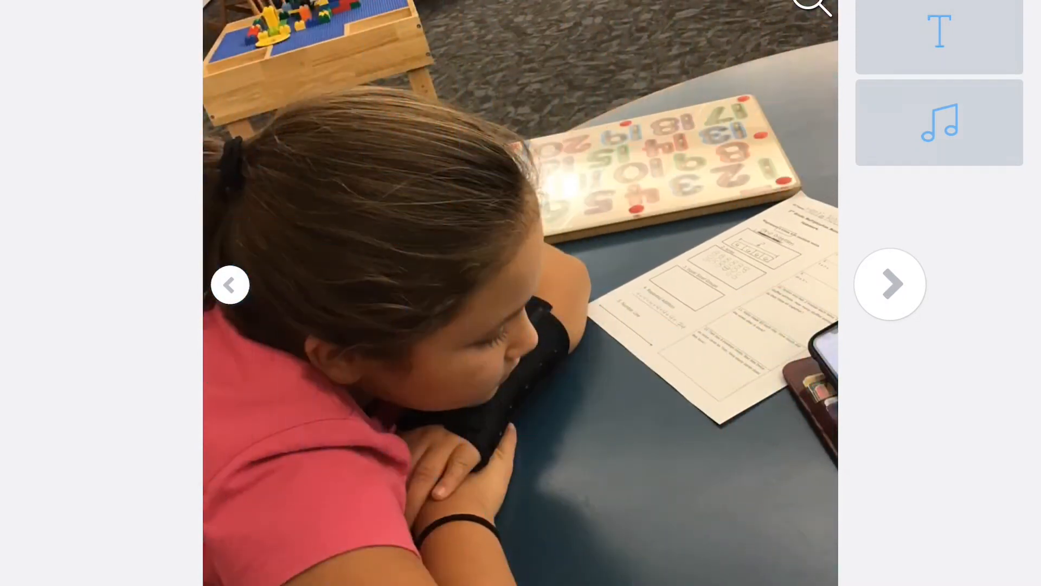
Step: Bring up the caption options on the slide before proceeding to share
{"action": "left_click", "coordinate": [939, 32]}
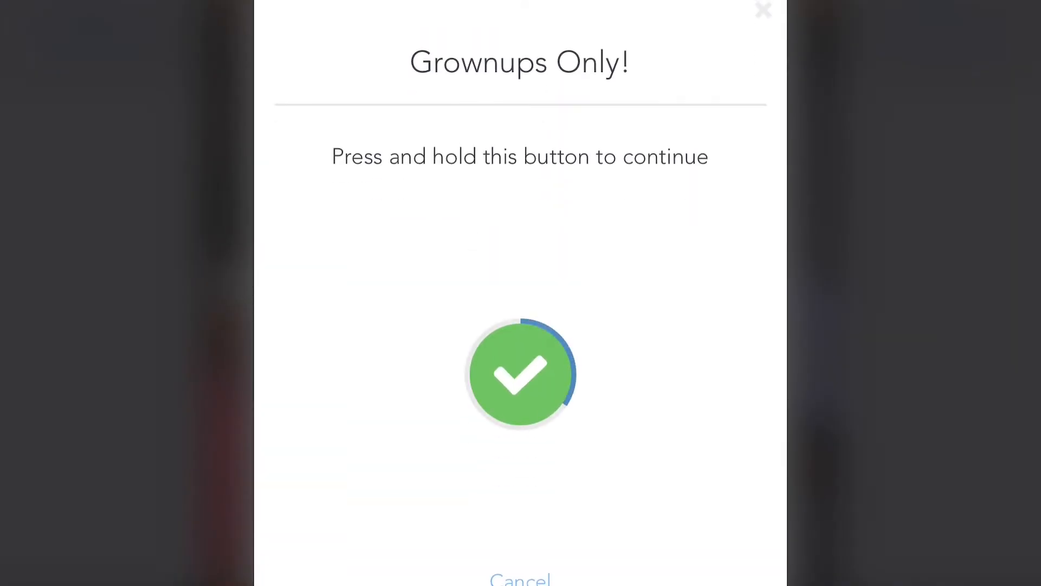
Step: Confirm the Grownups Only check, skip Share Using, and bring up the full iOS share sheet via More
{"action": "left_click", "coordinate": [522, 373]}
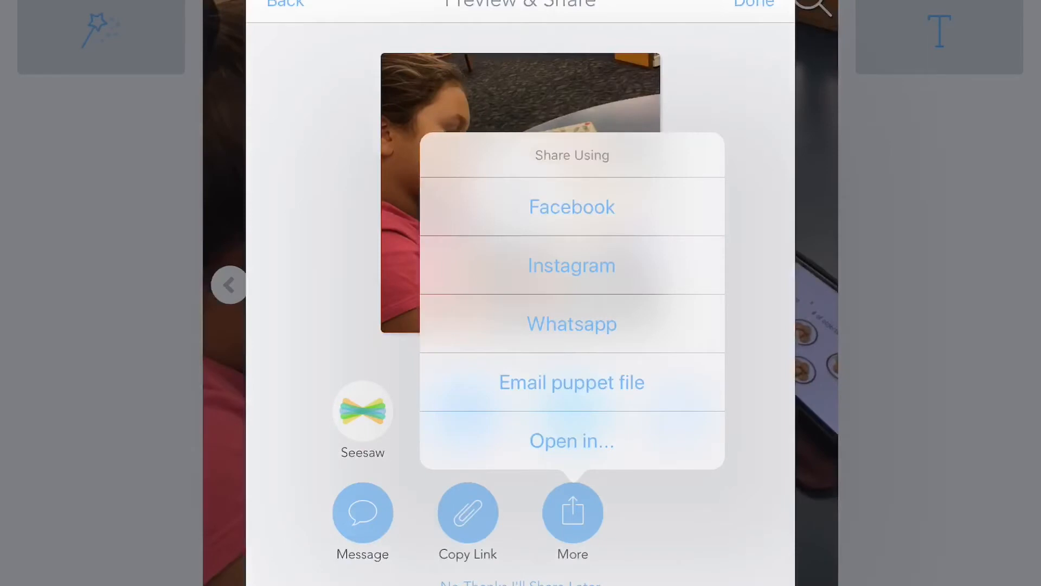
{"action": "left_click", "coordinate": [572, 440]}
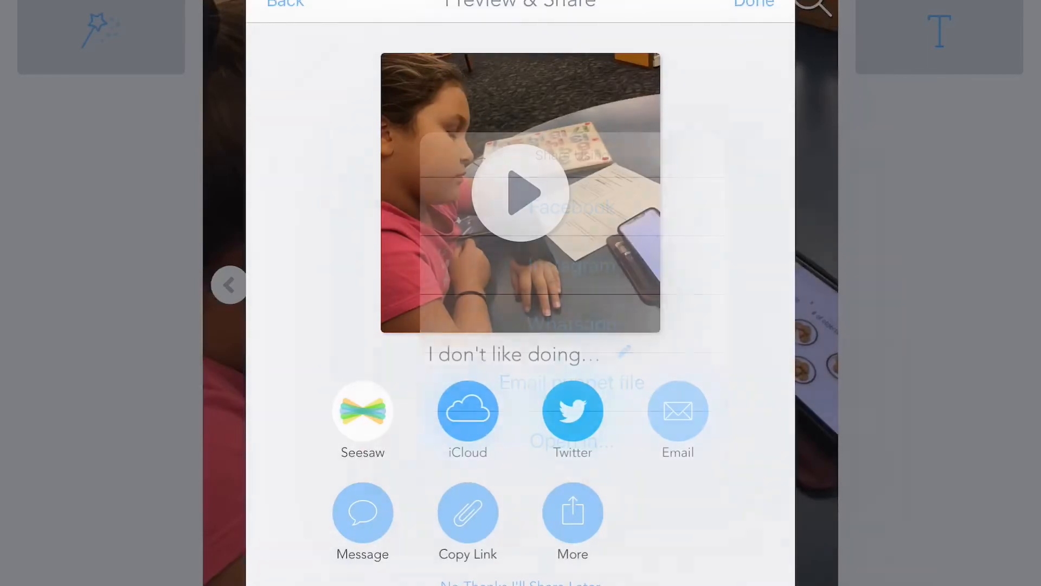
{"action": "left_click", "coordinate": [573, 512]}
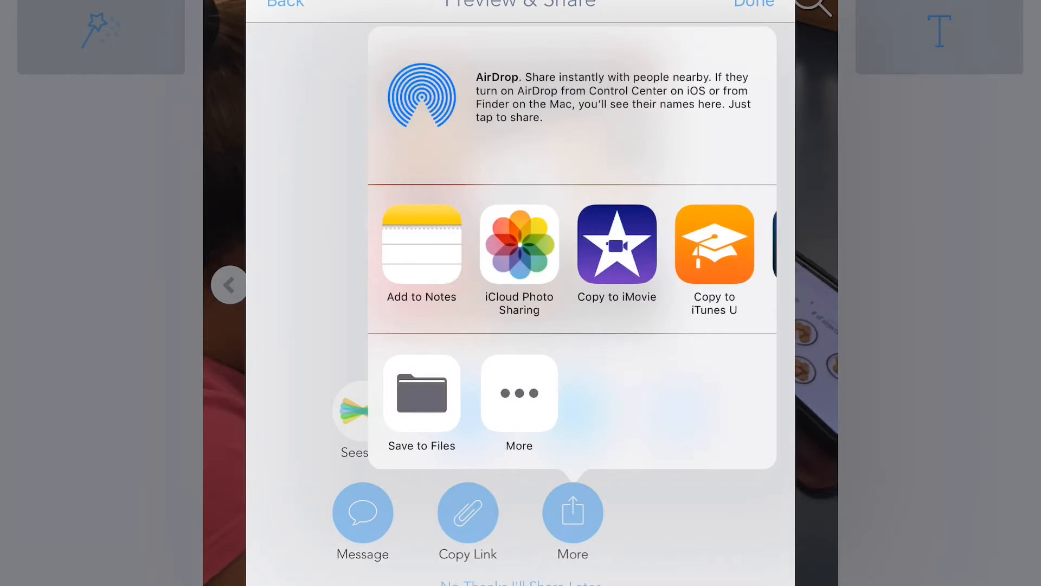
{"action": "scroll", "coordinate": [569, 244], "scroll_direction": "right", "scroll_amount": 3}
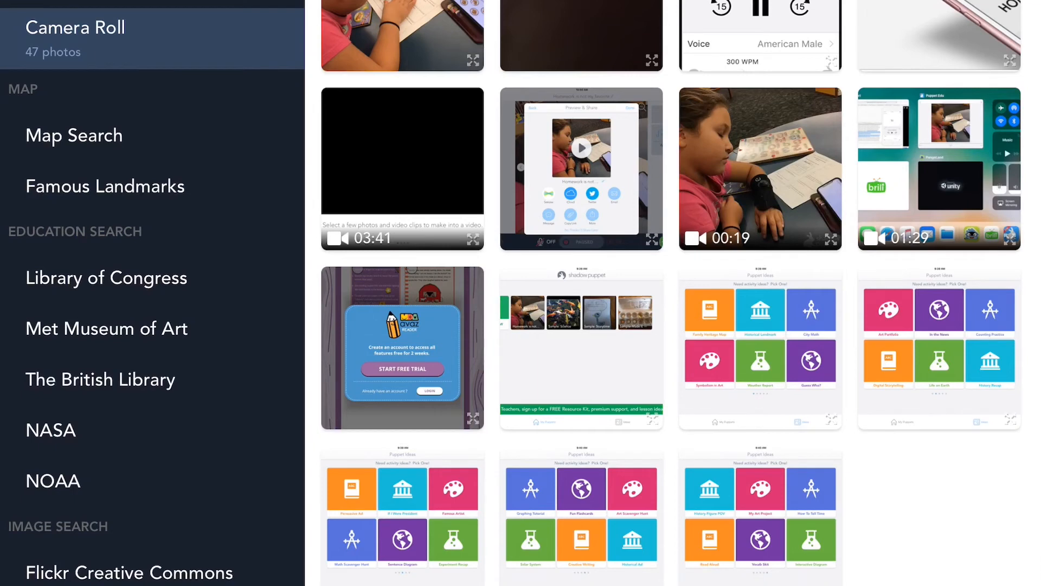
{"action": "scroll", "coordinate": [671, 293], "scroll_direction": "down", "scroll_amount": 2}
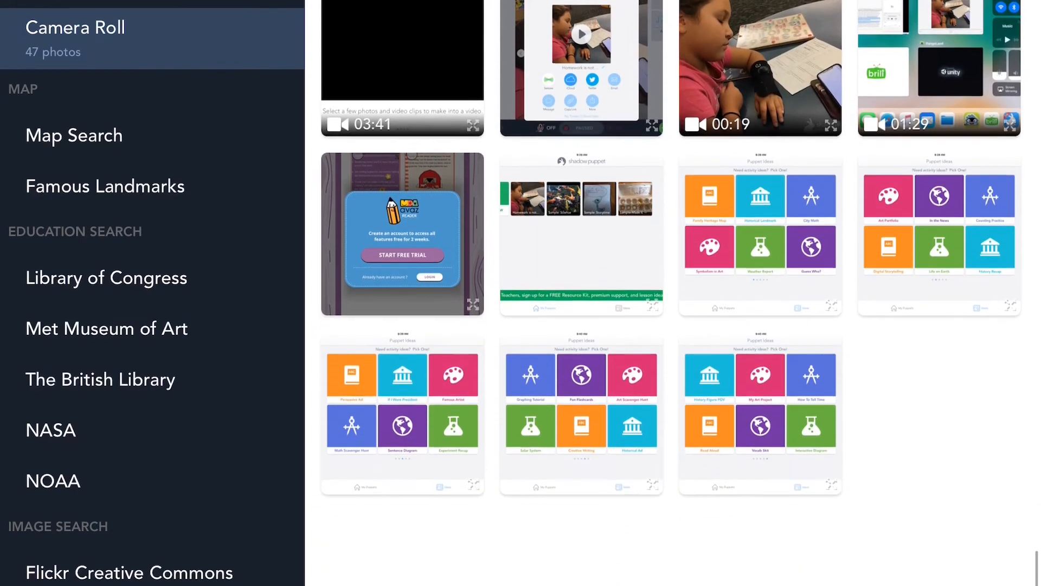
{"action": "scroll", "coordinate": [670, 292], "scroll_direction": "up", "scroll_amount": 5}
{"action": "scroll", "coordinate": [671, 293], "scroll_direction": "up", "scroll_amount": 5}
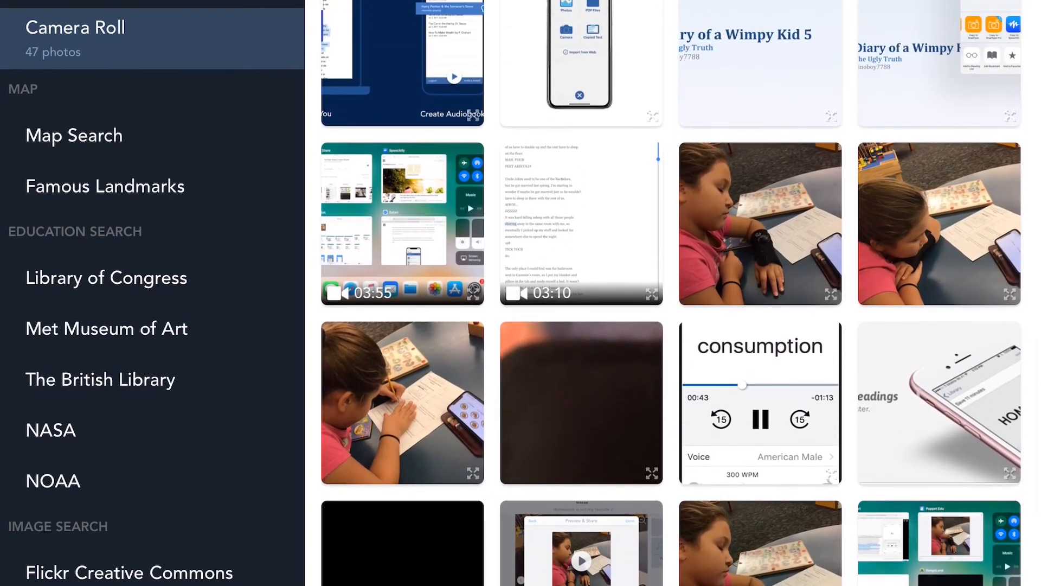
{"action": "scroll", "coordinate": [671, 293], "scroll_direction": "up", "scroll_amount": 5}
{"action": "scroll", "coordinate": [670, 293], "scroll_direction": "up", "scroll_amount": 1}
{"action": "scroll", "coordinate": [671, 292], "scroll_direction": "down", "scroll_amount": 5}
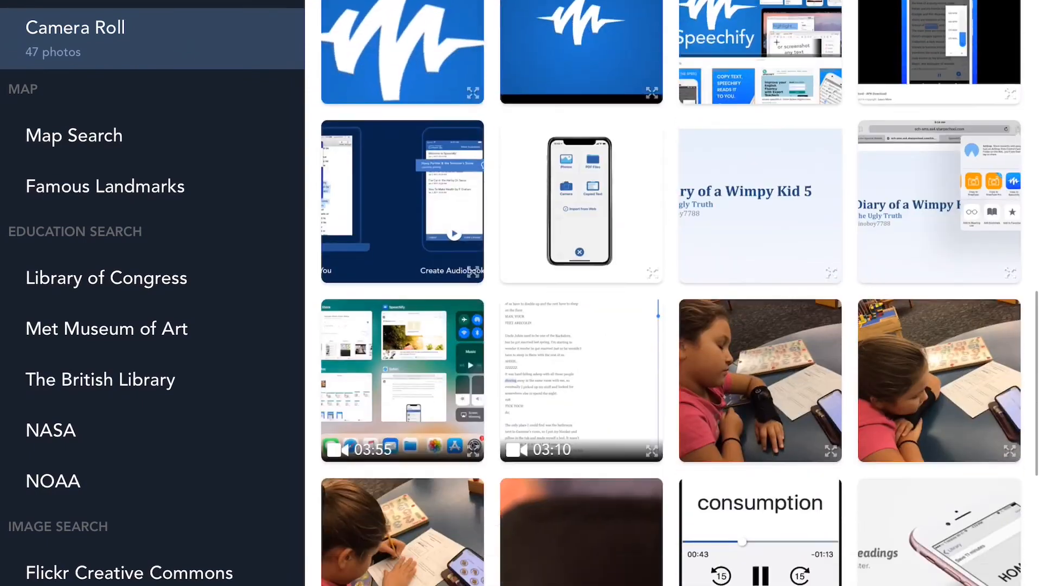
{"action": "scroll", "coordinate": [670, 293], "scroll_direction": "down", "scroll_amount": 3}
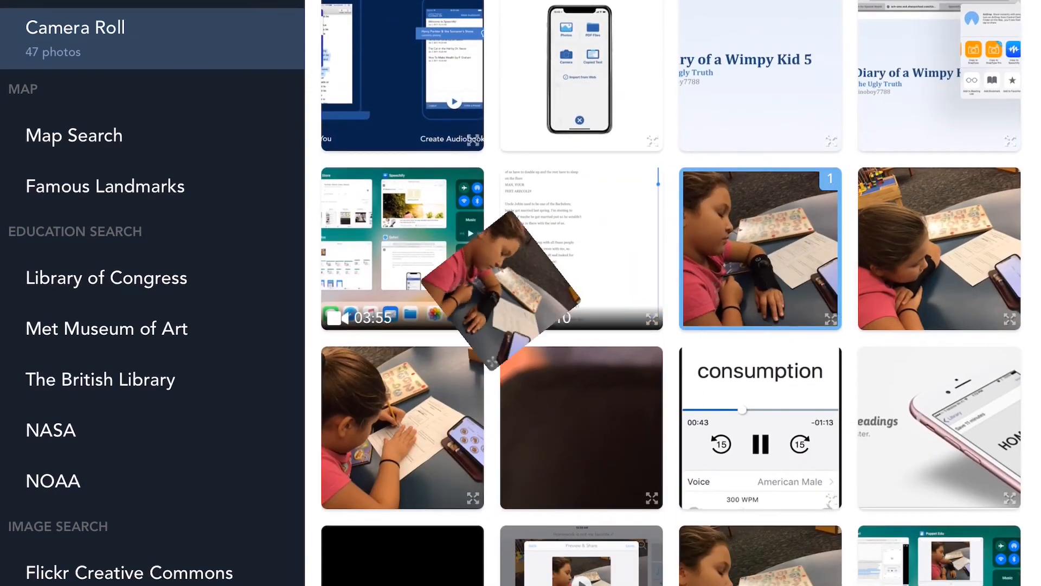